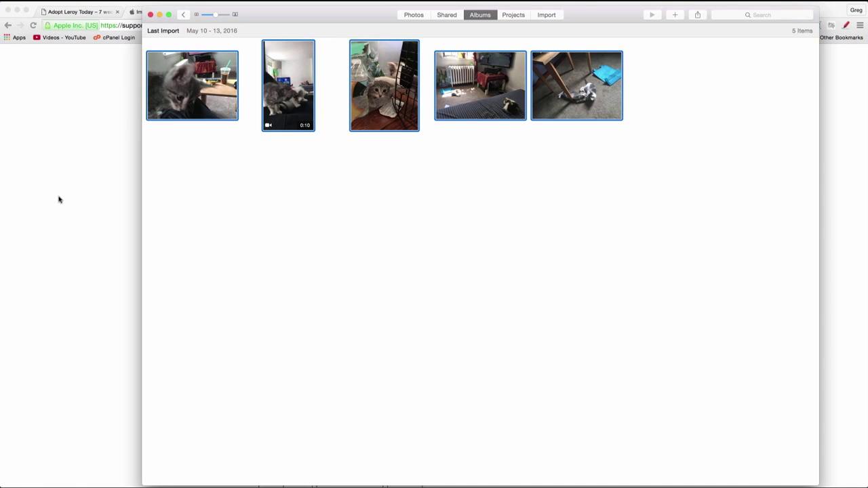
# Search 'create collage for website' in a new Chrome tab and launch Fotor's Collage Maker.
pyautogui.click(58, 200)
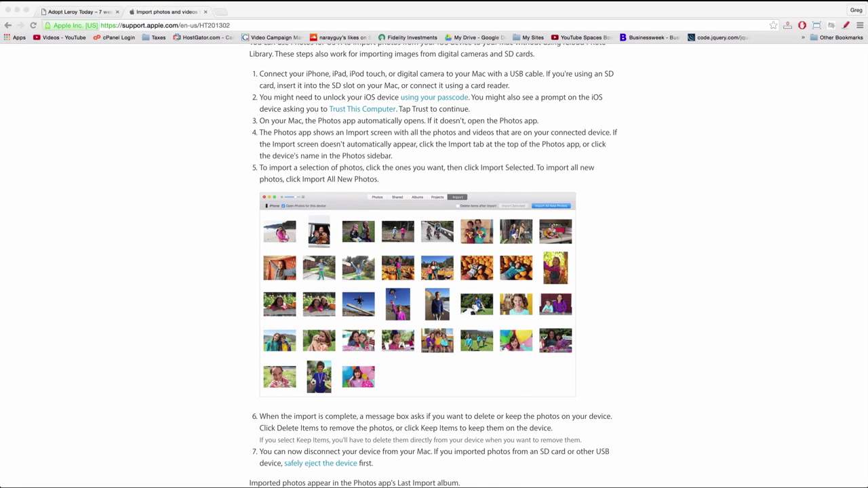
pyautogui.click(207, 13)
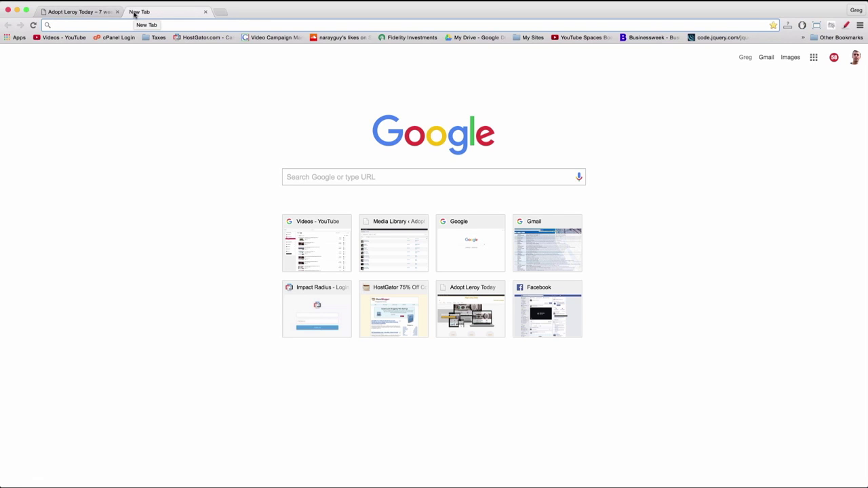
pyautogui.write('create collafg')
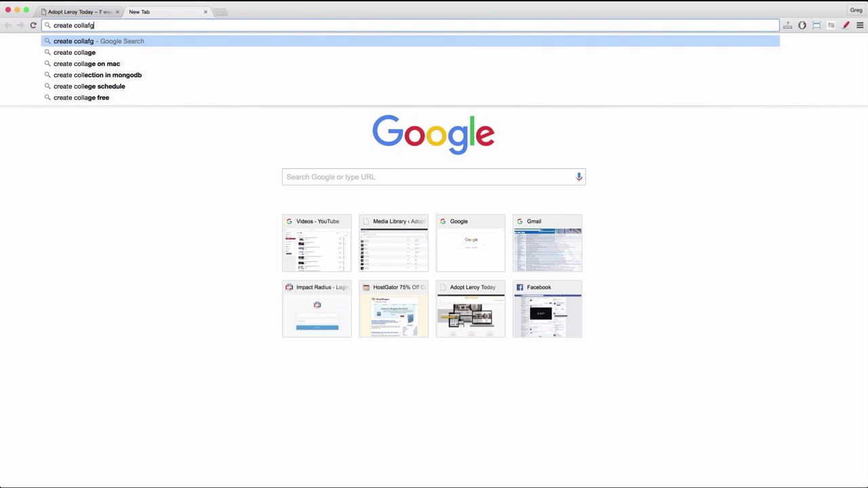
pyautogui.press('BackSpace')
pyautogui.press('BackSpace')
pyautogui.write('ge for web')
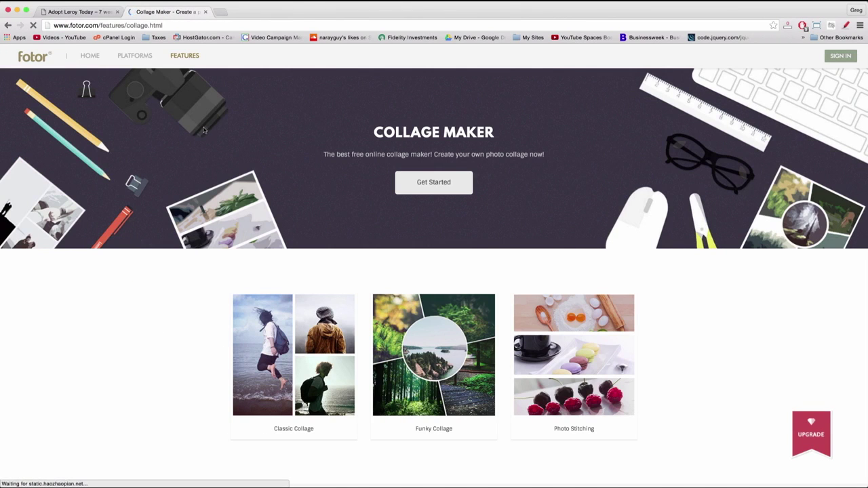
pyautogui.click(439, 189)
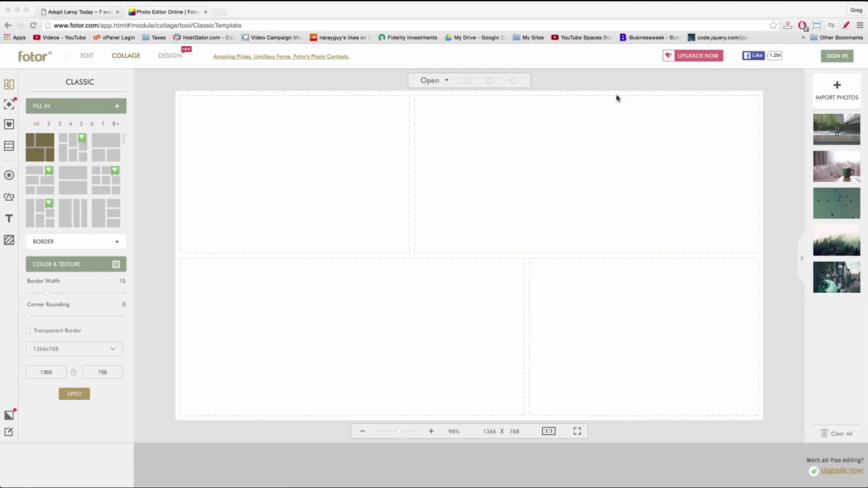
# Open the file picker to import photos into the empty four-cell Classic collage.
pyautogui.click(840, 85)
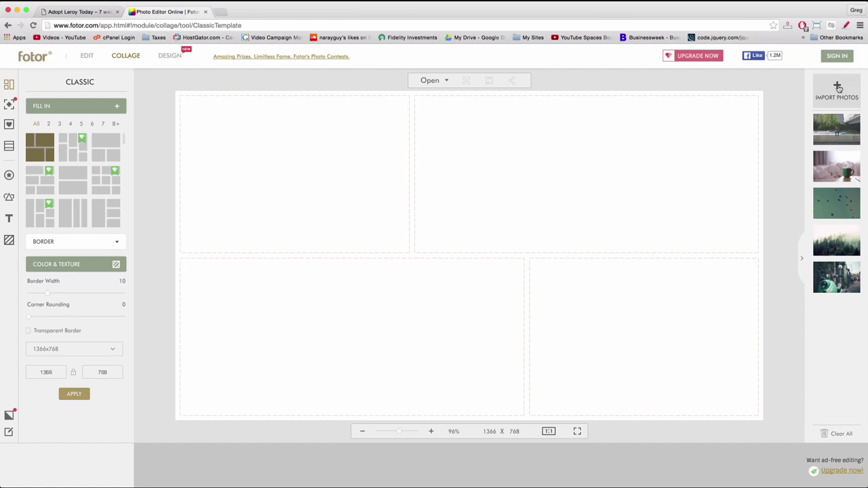
pyautogui.click(837, 88)
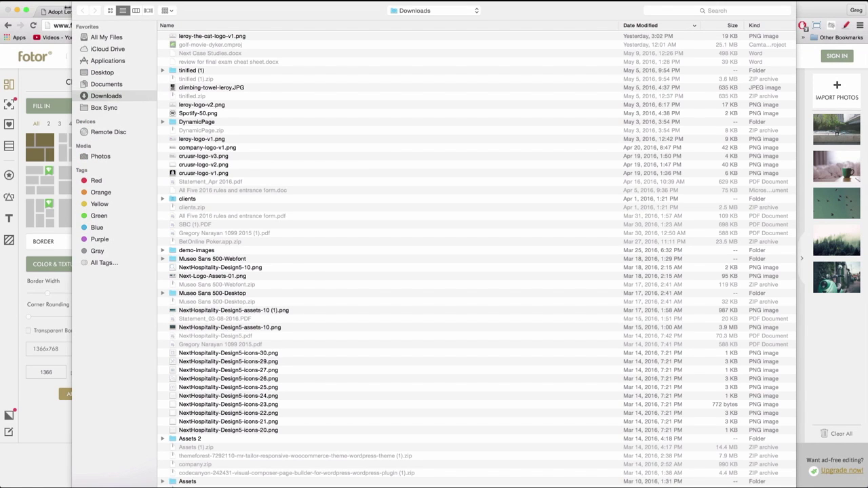
# Browse to the Desktop folder with files sorted newest first by date modified.
pyautogui.click(101, 72)
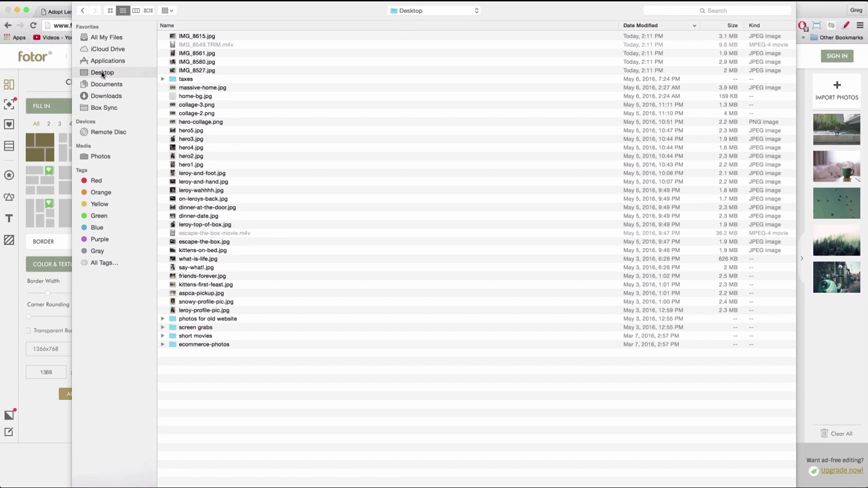
pyautogui.click(640, 27)
pyautogui.click(640, 27)
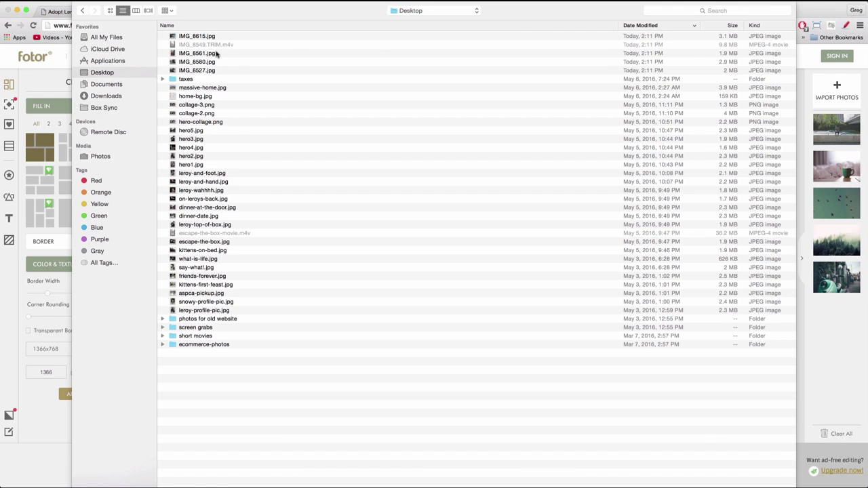
# Import IMG_8615, IMG_8561, IMG_8580, IMG_8527 and hero1–hero5 JPGs into Fotor.
pyautogui.click(192, 38)
pyautogui.keyDown('super'); pyautogui.click(196, 54); pyautogui.keyUp('super')
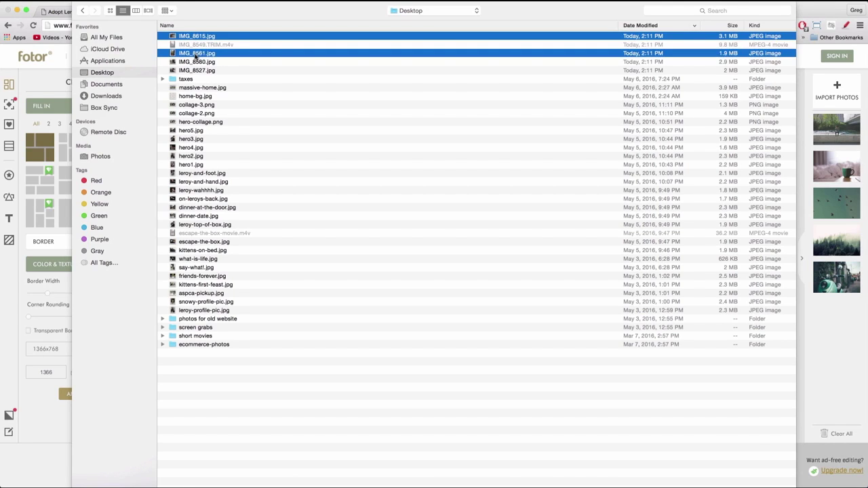
pyautogui.keyDown('super'); pyautogui.click(197, 62); pyautogui.keyUp('super')
pyautogui.keyDown('super'); pyautogui.click(201, 72); pyautogui.keyUp('super')
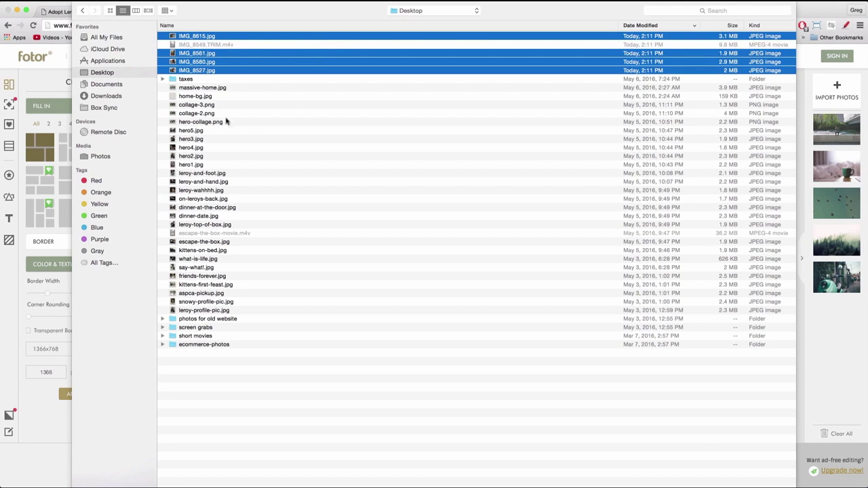
pyautogui.keyDown('super'); pyautogui.click(191, 130); pyautogui.keyUp('super')
pyautogui.keyDown('super'); pyautogui.click(193, 147); pyautogui.keyUp('super')
pyautogui.keyDown('super'); pyautogui.click(194, 139); pyautogui.keyUp('super')
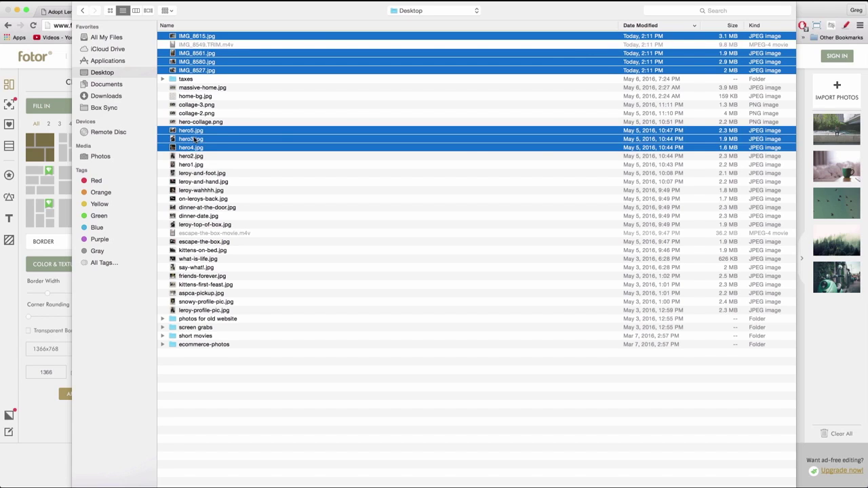
pyautogui.keyDown('super'); pyautogui.click(196, 158); pyautogui.keyUp('super')
pyautogui.keyDown('super'); pyautogui.click(199, 165); pyautogui.keyUp('super')
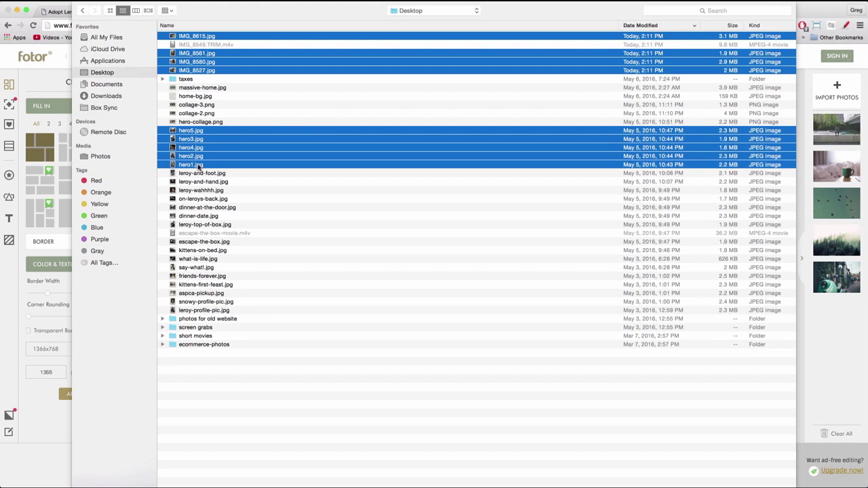
pyautogui.press('Return')
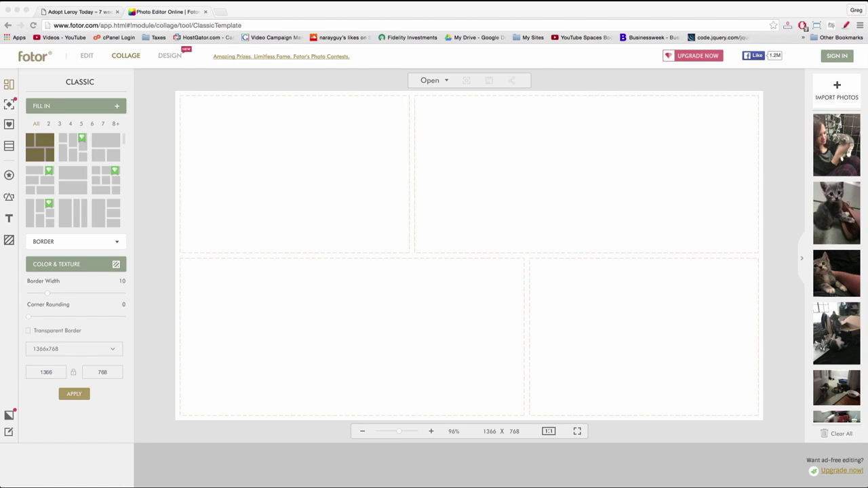
pyautogui.moveTo(689, 487); pyautogui.dragTo(624, 487)
# Try five-cell, seven-cell and three-column layouts before settling on two stacked rows.
pyautogui.click(805, 170)
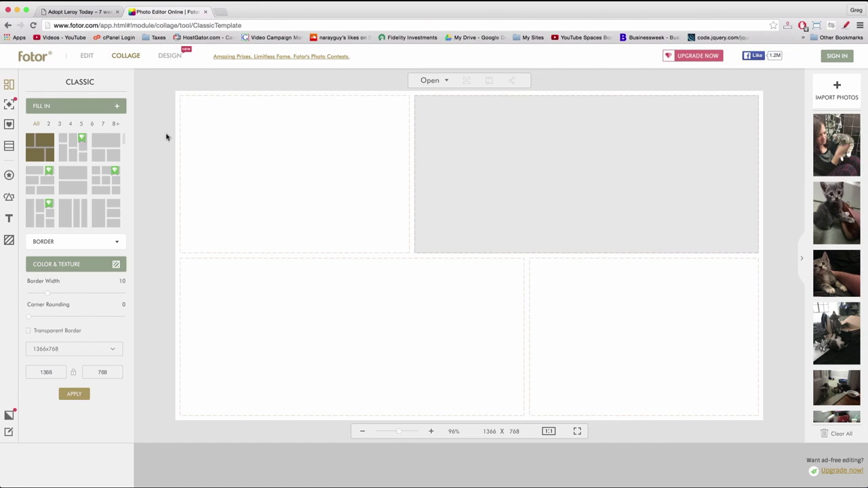
pyautogui.click(69, 153)
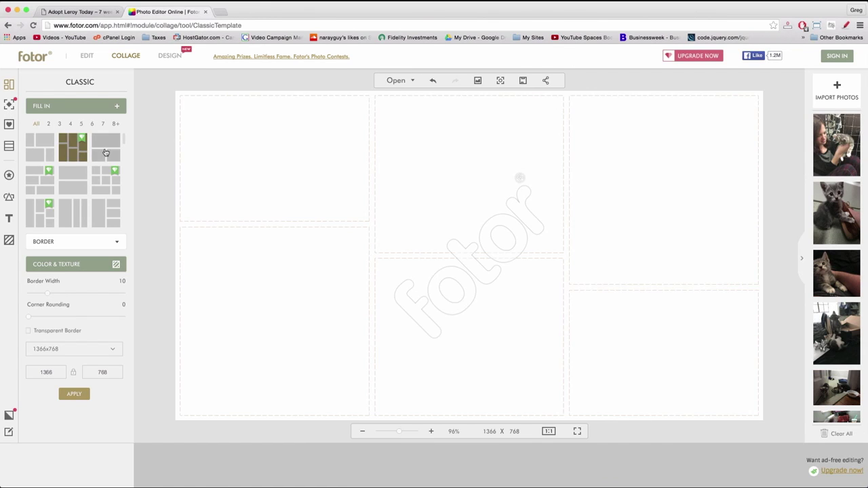
pyautogui.click(106, 153)
pyautogui.click(106, 180)
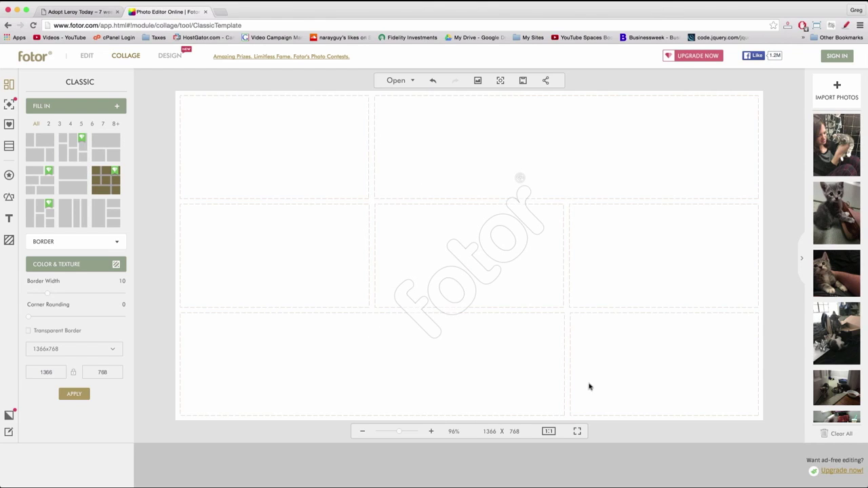
pyautogui.click(106, 214)
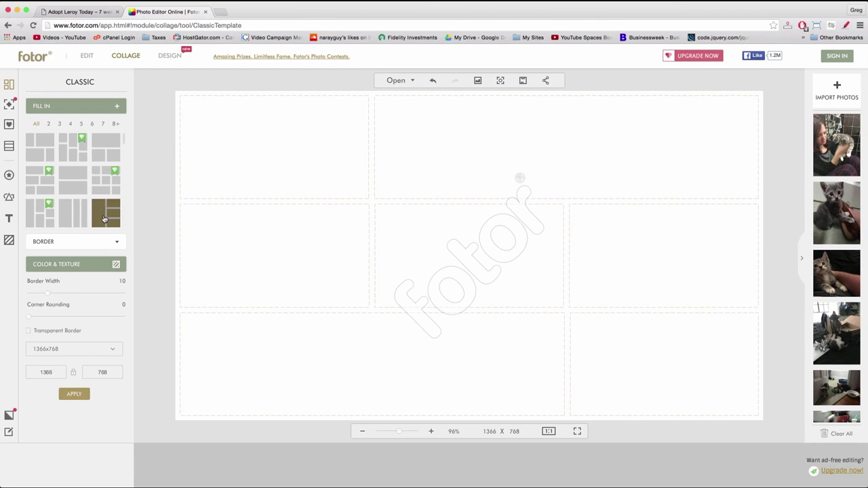
pyautogui.click(75, 221)
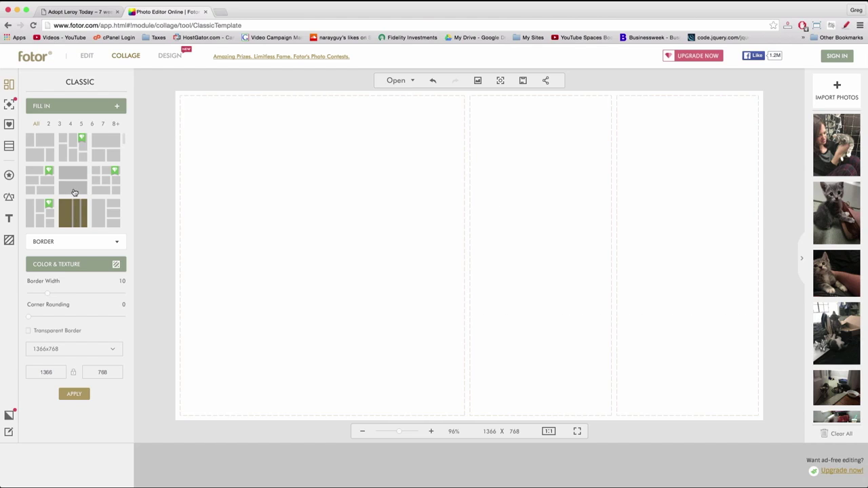
pyautogui.click(75, 193)
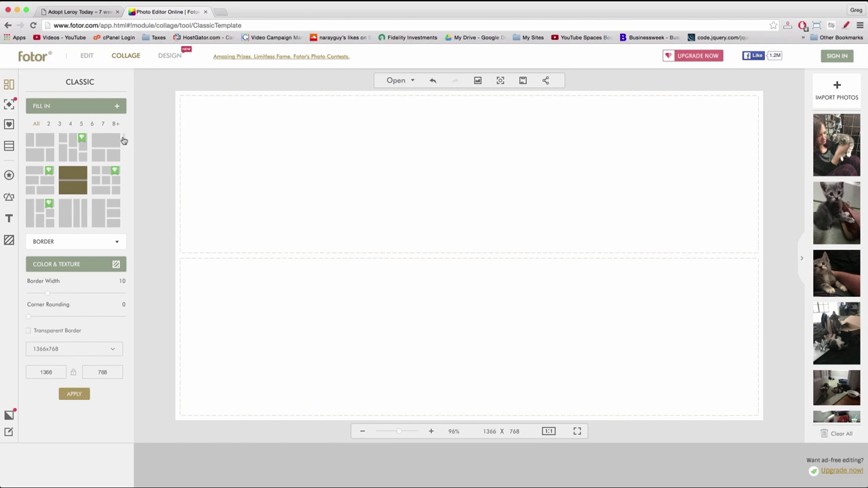
pyautogui.moveTo(124, 140)
pyautogui.mouseDown()
pyautogui.moveTo(123, 197)
pyautogui.moveTo(121, 130)
pyautogui.mouseUp()
# Return to the four-cell grid and fill each cell with a kitten photo, adjusting framing.
pyautogui.click(48, 149)
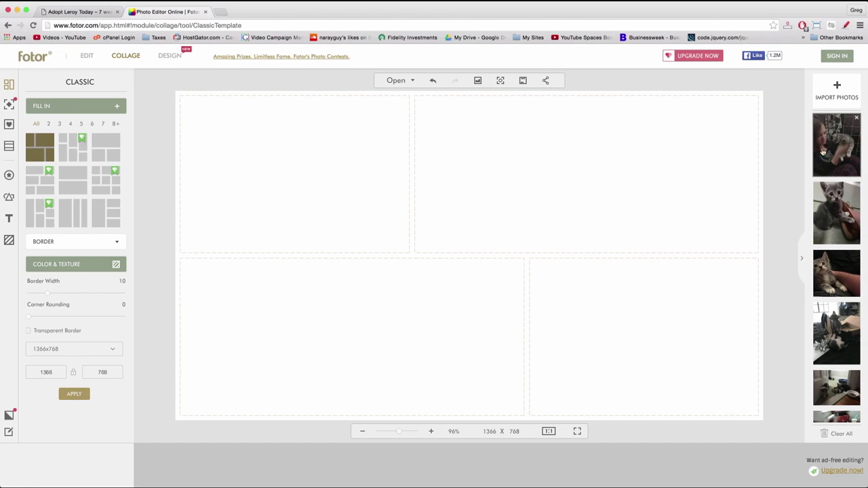
pyautogui.moveTo(841, 143); pyautogui.dragTo(285, 168)
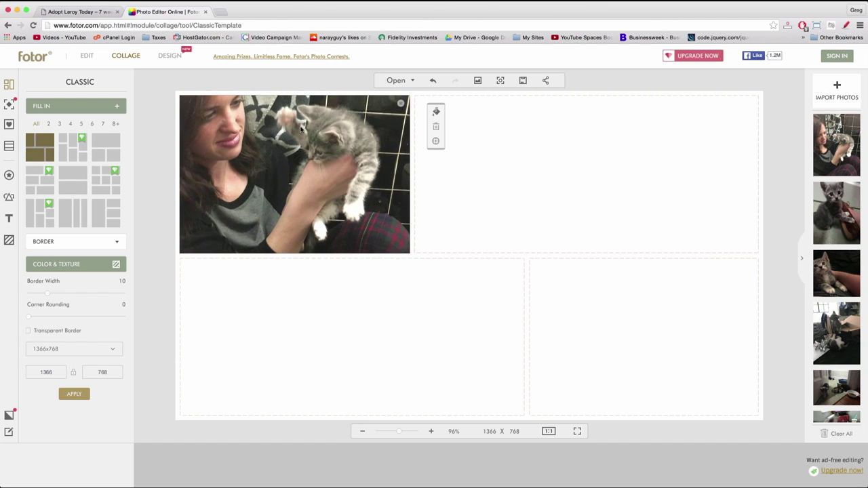
pyautogui.moveTo(848, 223); pyautogui.dragTo(640, 349)
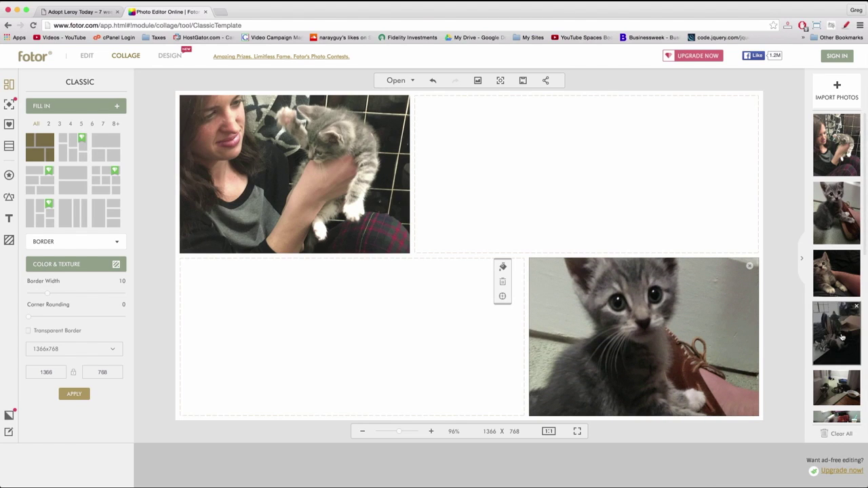
pyautogui.moveTo(842, 337); pyautogui.dragTo(594, 182)
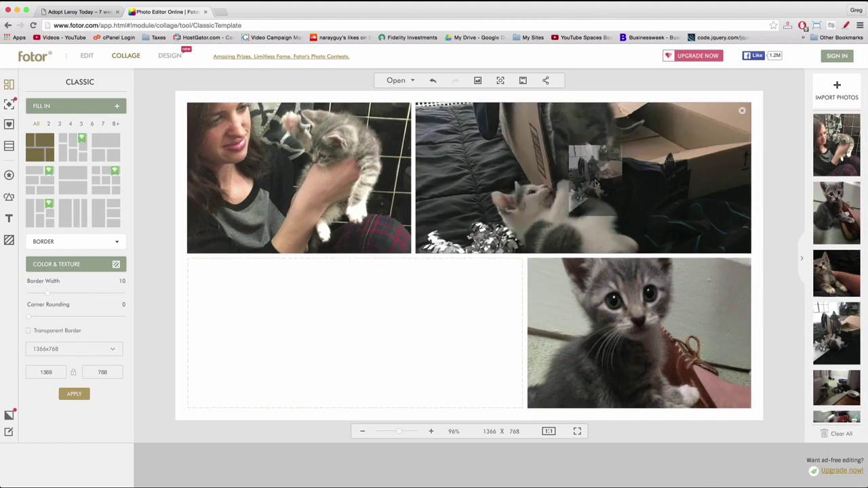
pyautogui.moveTo(513, 165); pyautogui.dragTo(512, 206)
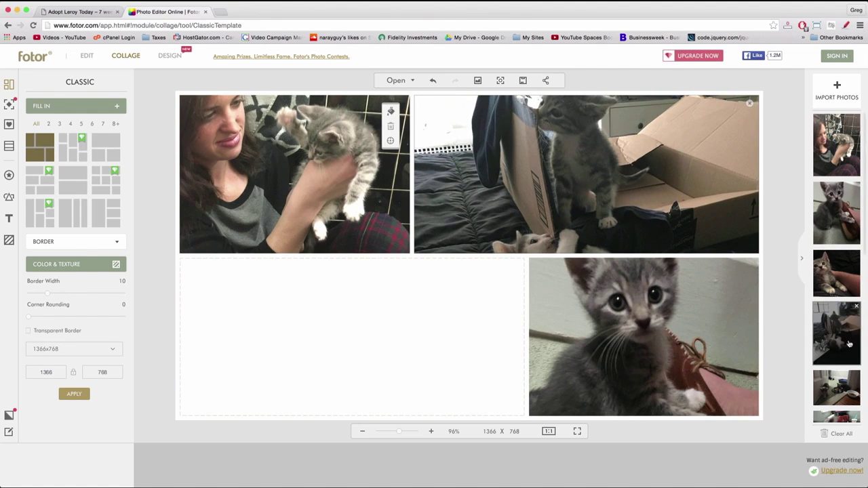
pyautogui.scroll(-3, 837, 339)
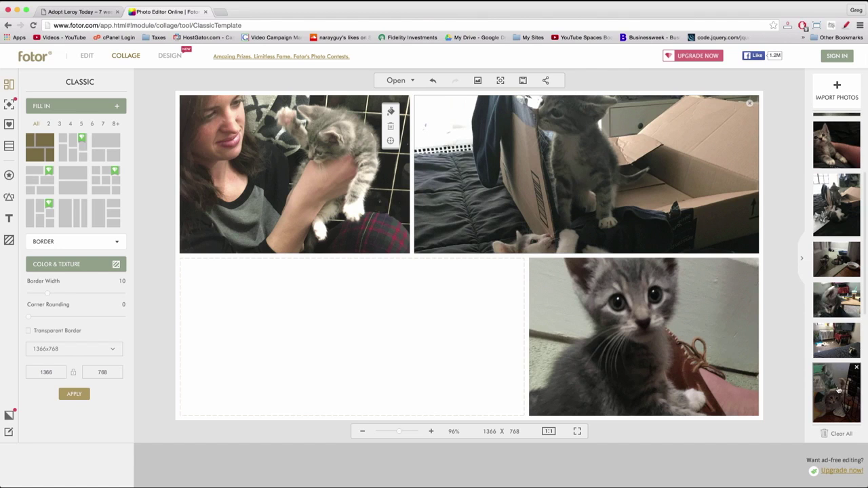
pyautogui.moveTo(839, 394); pyautogui.dragTo(350, 333)
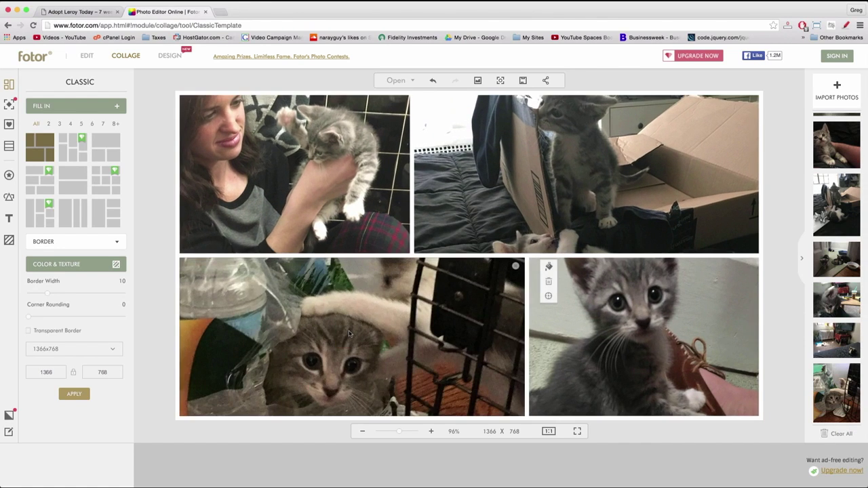
pyautogui.moveTo(246, 325)
pyautogui.mouseDown()
pyautogui.moveTo(246, 291)
pyautogui.moveTo(255, 314)
pyautogui.mouseUp()
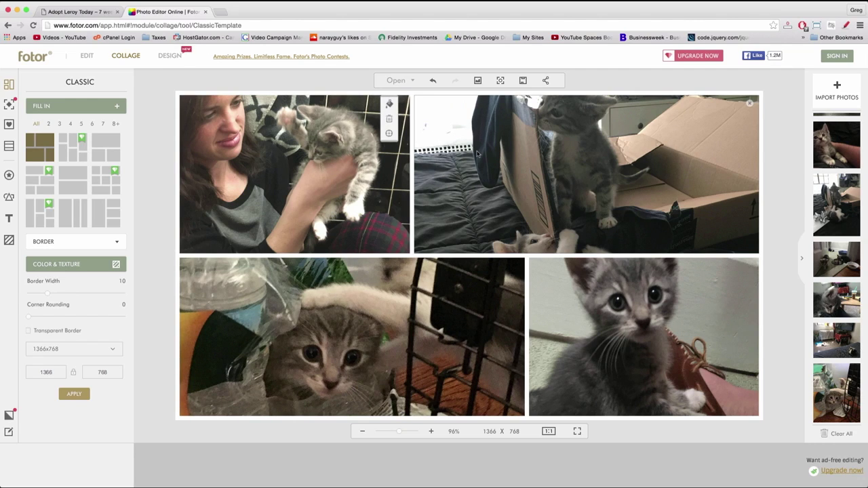
pyautogui.click(390, 107)
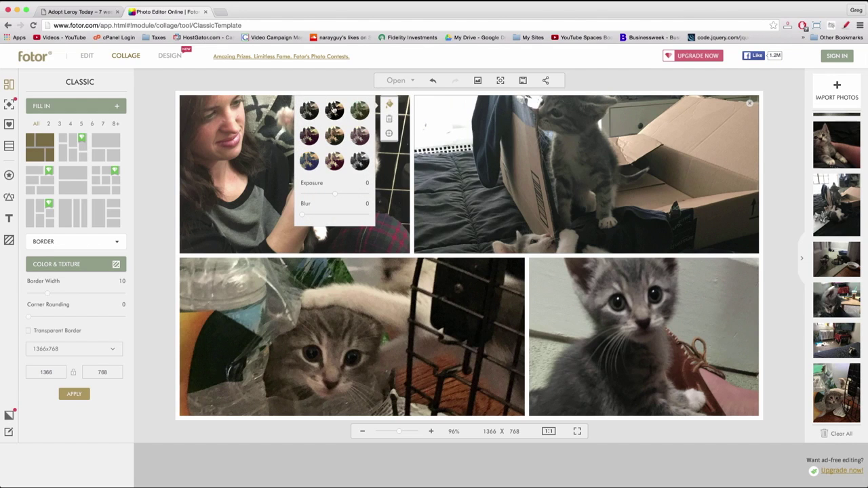
# Apply a bright warm filter top-right, black-and-white bottom-right, and faded vintage bottom-left.
pyautogui.click(333, 135)
pyautogui.click(334, 161)
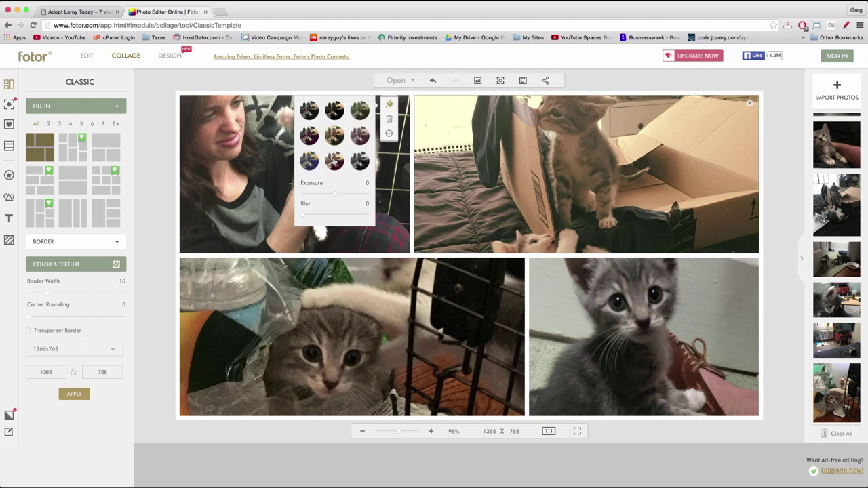
pyautogui.click(597, 339)
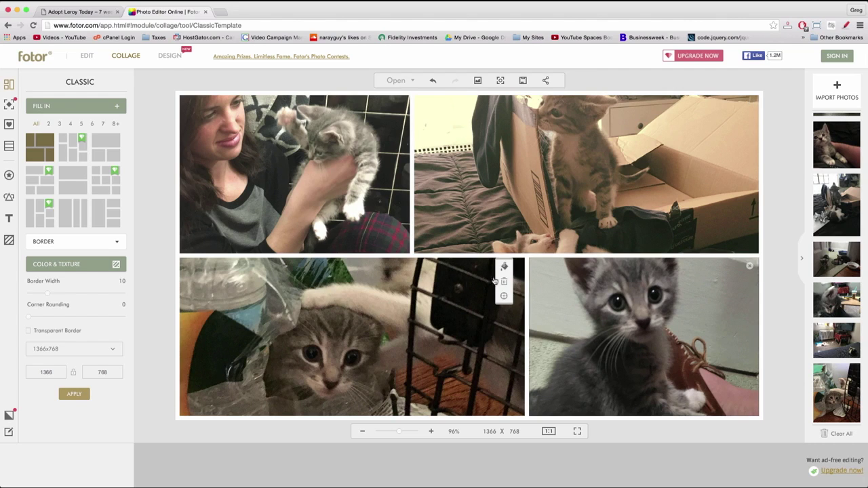
pyautogui.click(504, 268)
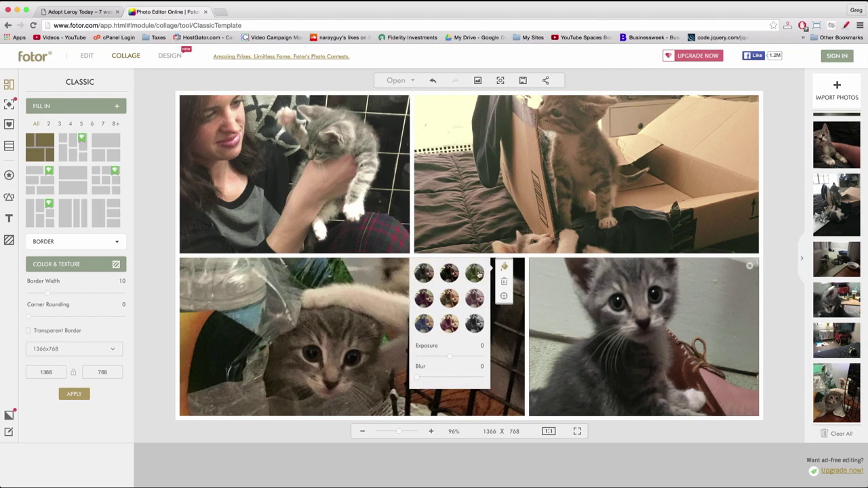
pyautogui.click(477, 274)
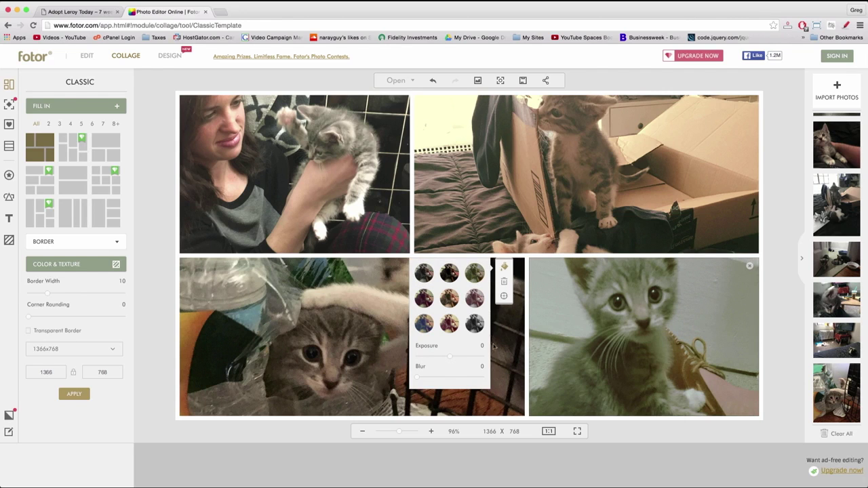
pyautogui.click(476, 325)
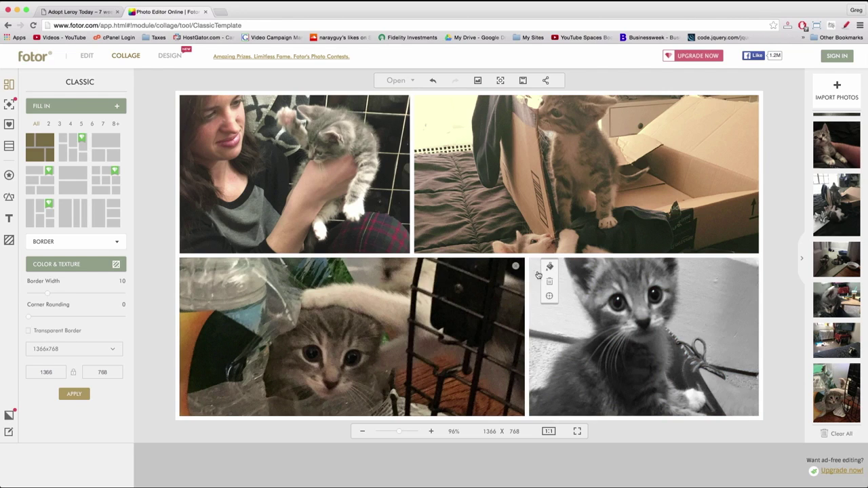
pyautogui.click(549, 266)
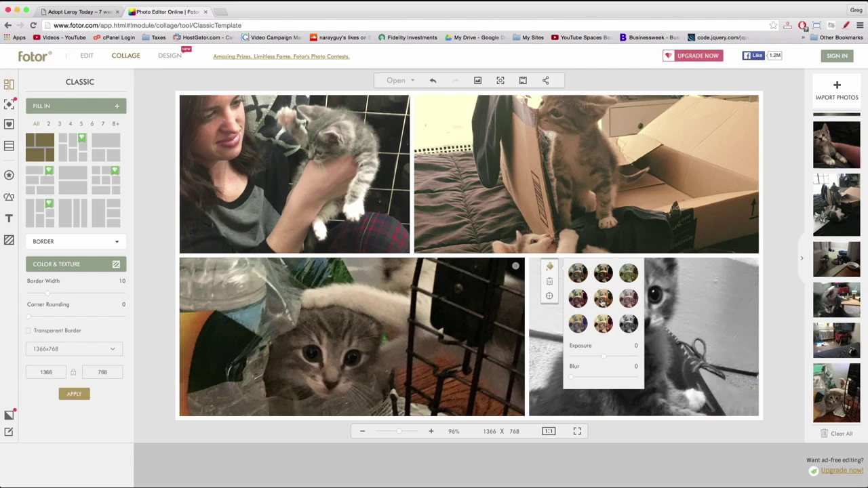
pyautogui.click(578, 325)
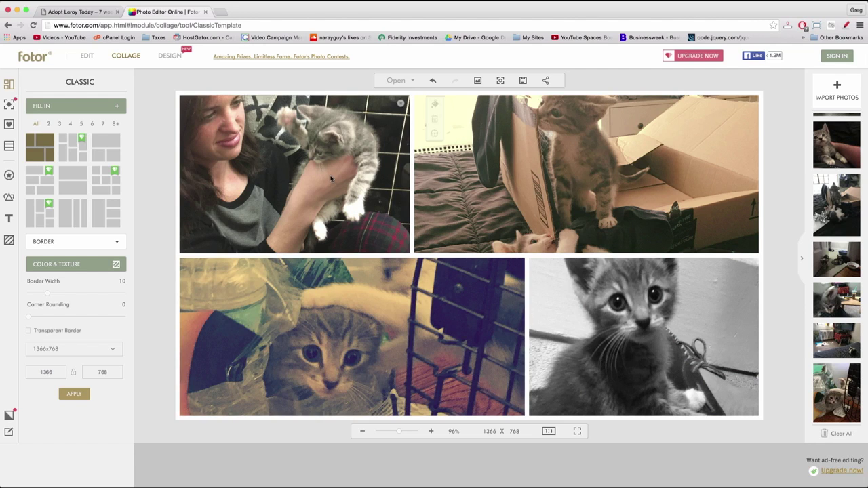
pyautogui.moveTo(331, 178)
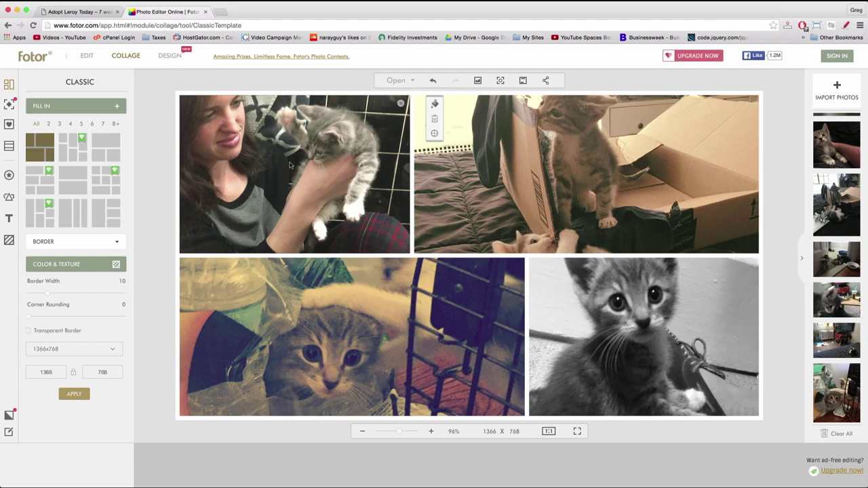
# Nudge the top-left photo in its cell and enter 1000 as the collage width.
pyautogui.moveTo(264, 171)
pyautogui.mouseDown()
pyautogui.moveTo(262, 158)
pyautogui.moveTo(260, 170)
pyautogui.mouseUp()
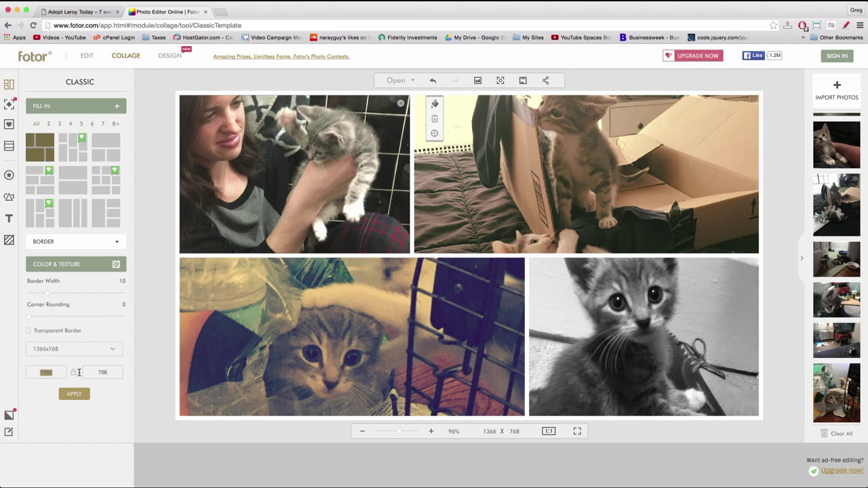
pyautogui.doubleClick(42, 372)
pyautogui.write('1000')
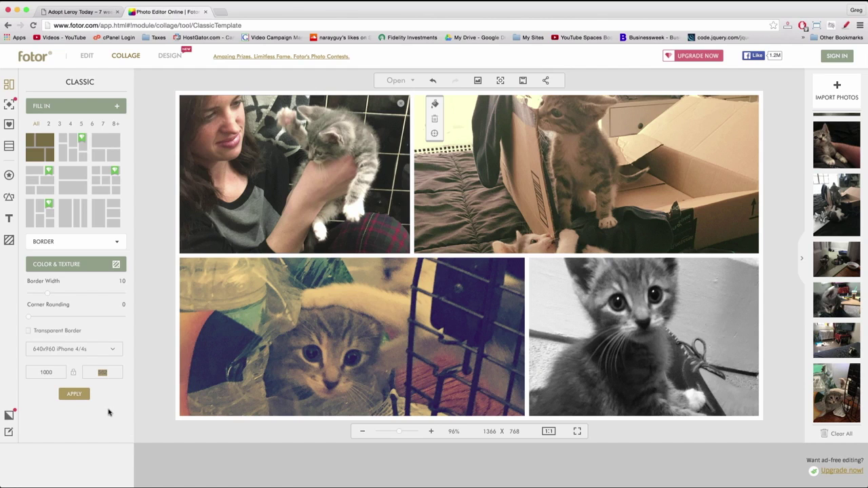
# Set border width to 4 with square corners and apply the 1000 x 562 size.
pyautogui.click(48, 295)
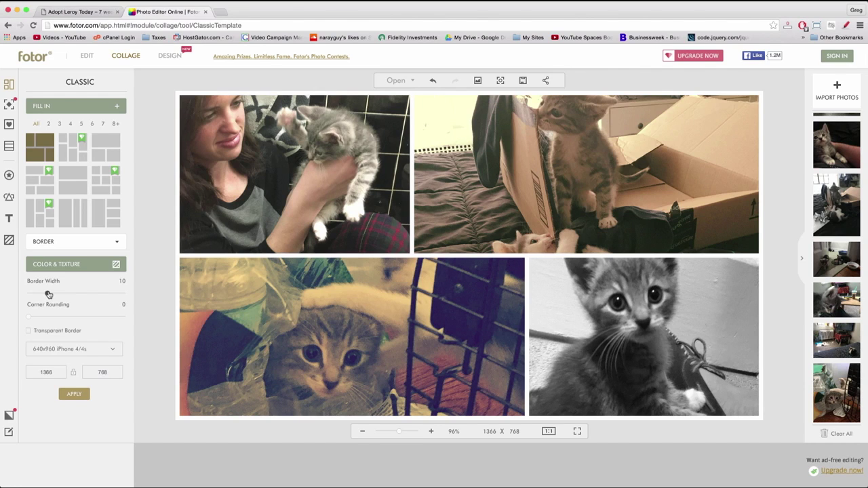
pyautogui.moveTo(48, 295); pyautogui.dragTo(38, 291)
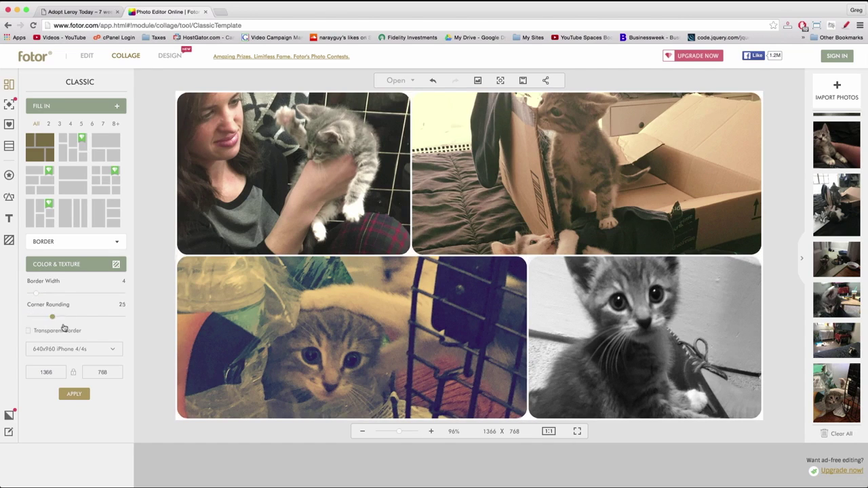
pyautogui.moveTo(52, 317); pyautogui.dragTo(25, 317)
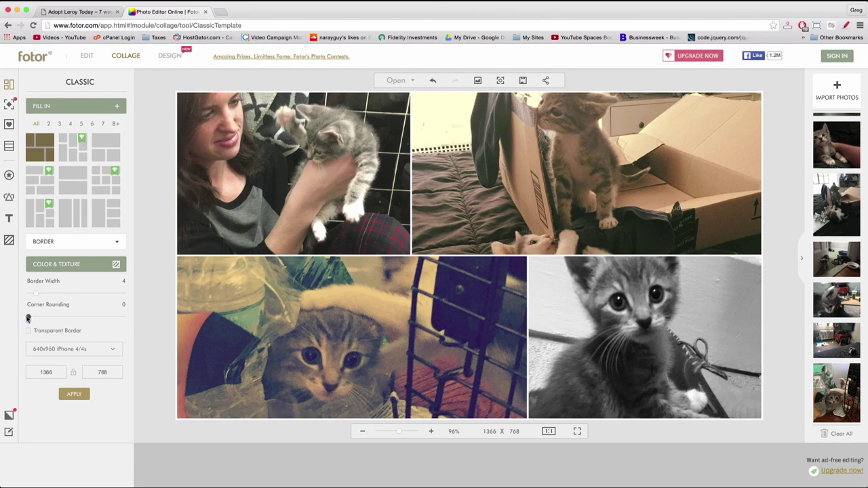
pyautogui.doubleClick(47, 373)
pyautogui.write('1000')
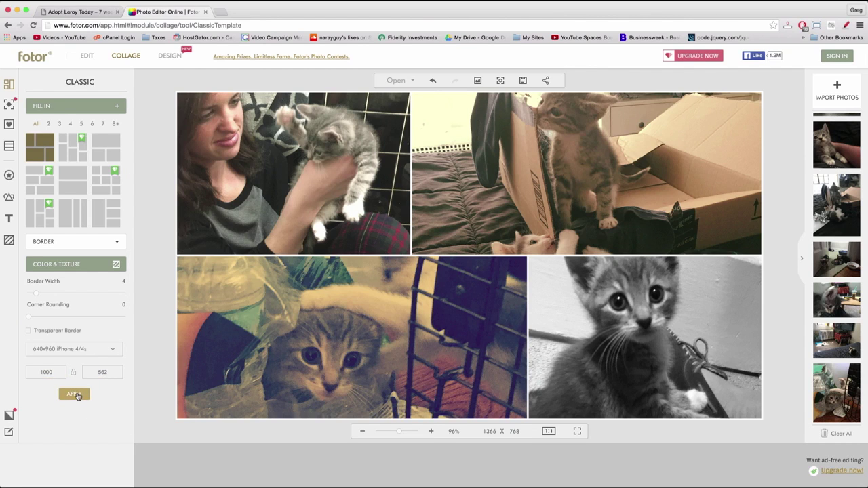
pyautogui.click(74, 394)
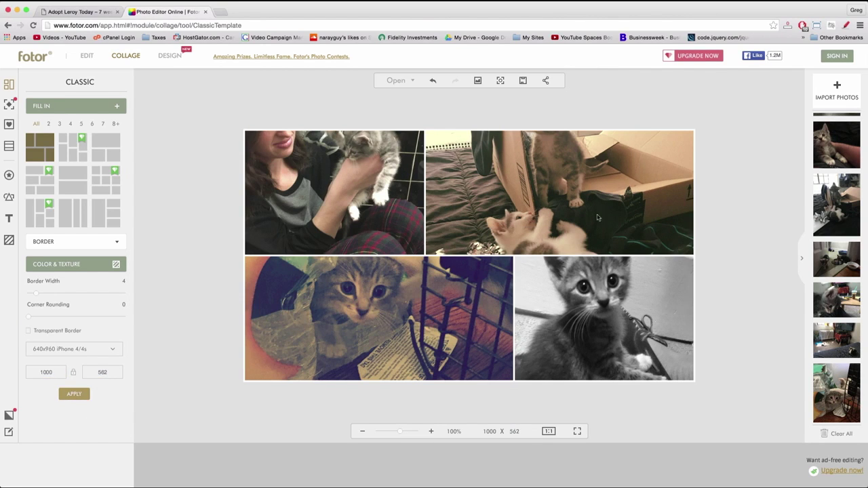
# Shift the top-right photo to show the kitten in the box and open the save dialog.
pyautogui.moveTo(502, 163); pyautogui.dragTo(504, 180)
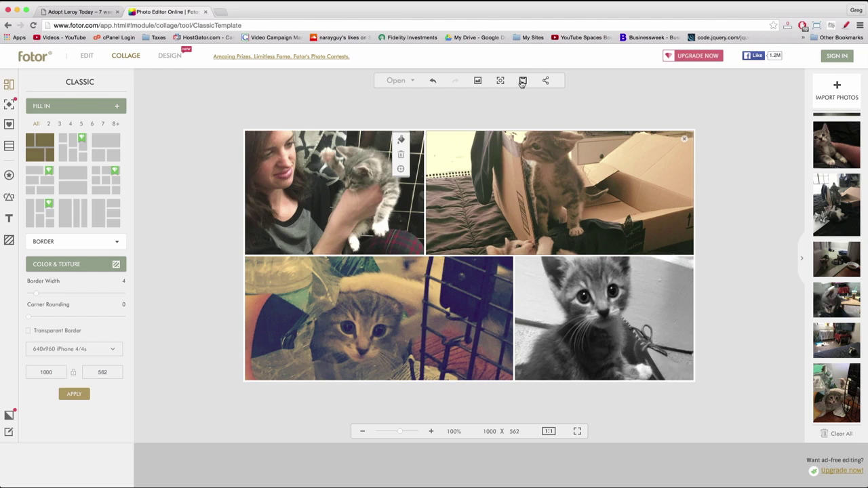
pyautogui.click(523, 82)
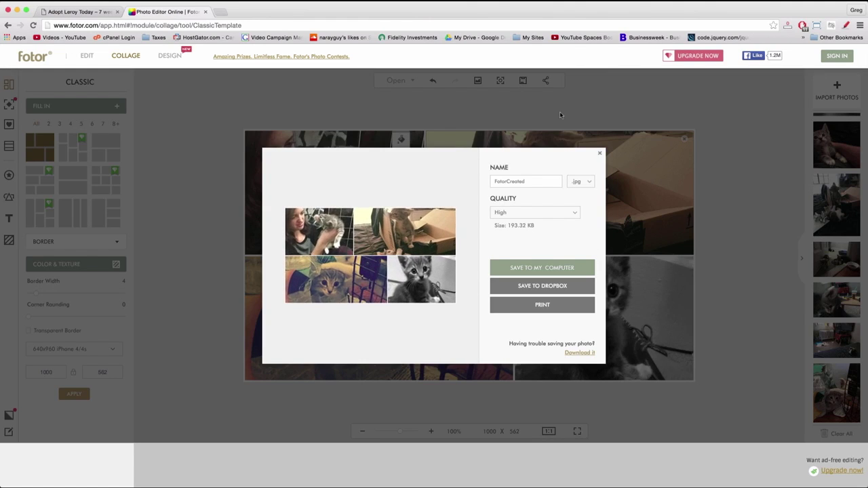
# Name the file collage-for-leroy-website and keep the format as High-quality .jpg.
pyautogui.doubleClick(505, 181)
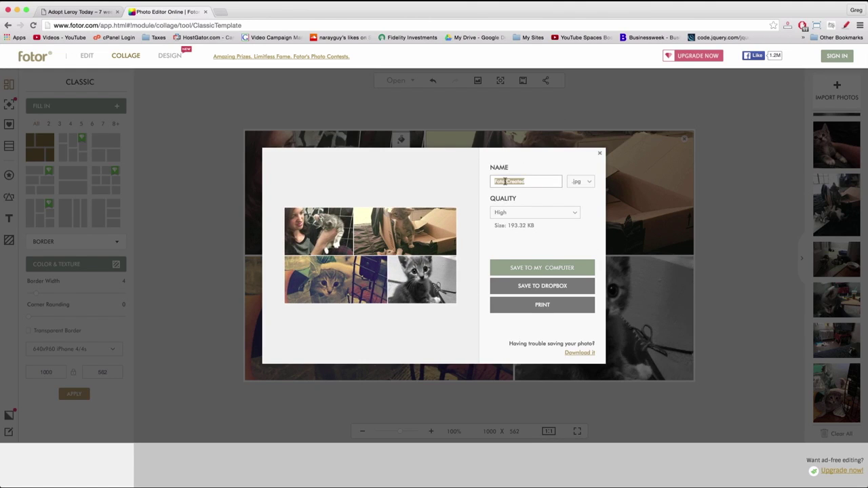
pyautogui.write('collage-for-leroy-website')
pyautogui.click(576, 182)
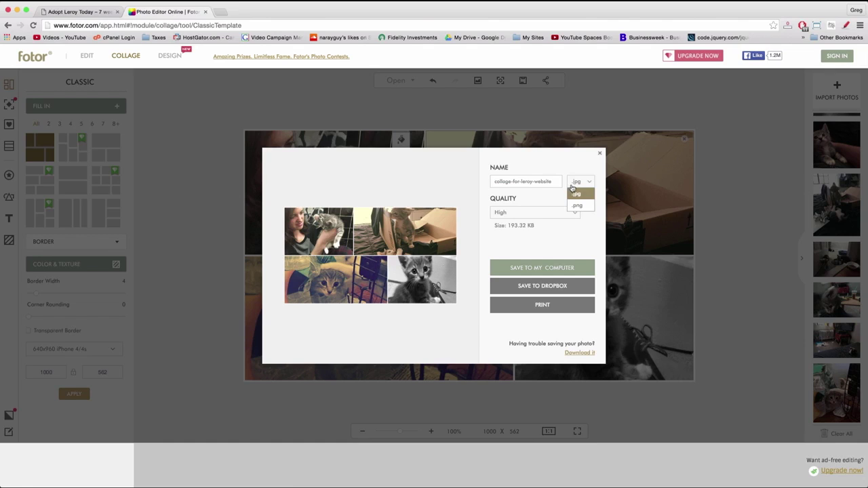
pyautogui.click(579, 205)
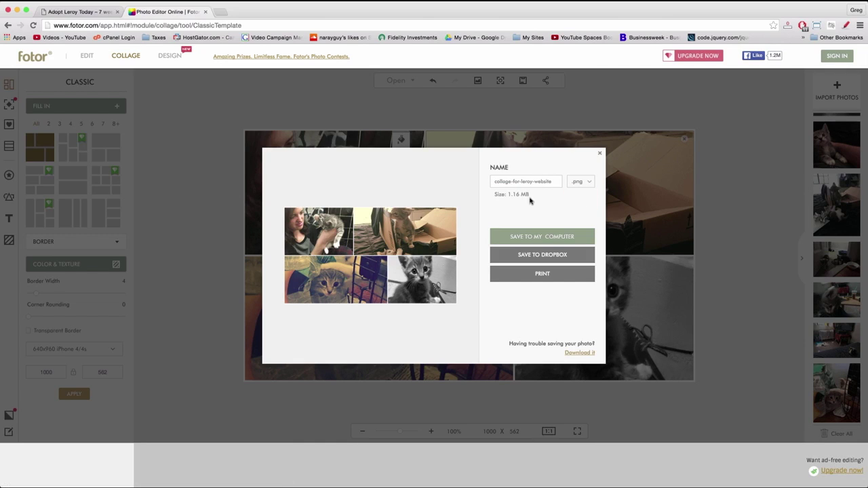
pyautogui.click(583, 185)
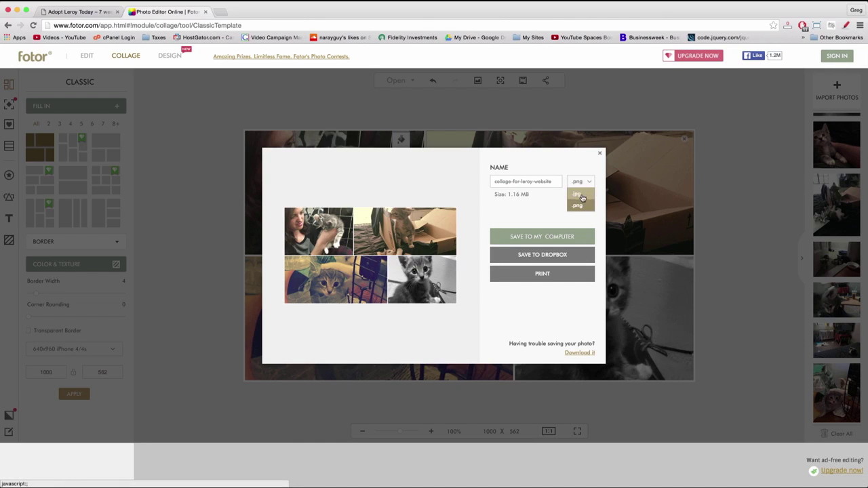
pyautogui.click(580, 194)
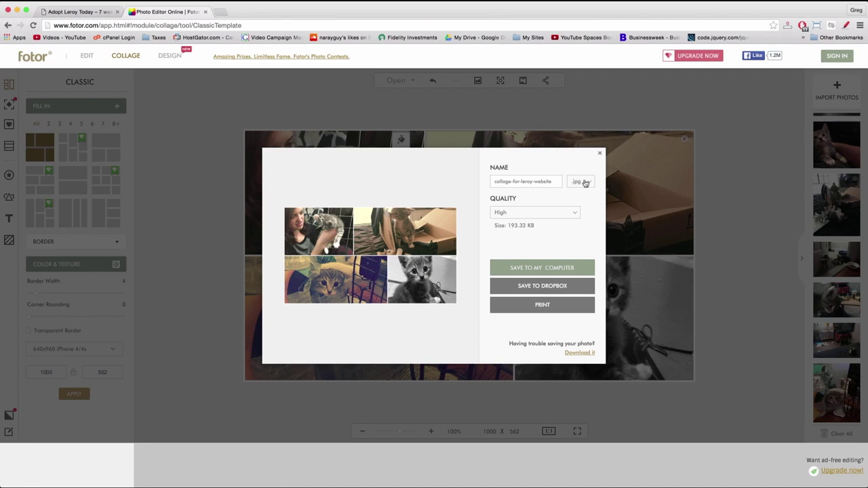
pyautogui.click(585, 183)
pyautogui.click(581, 194)
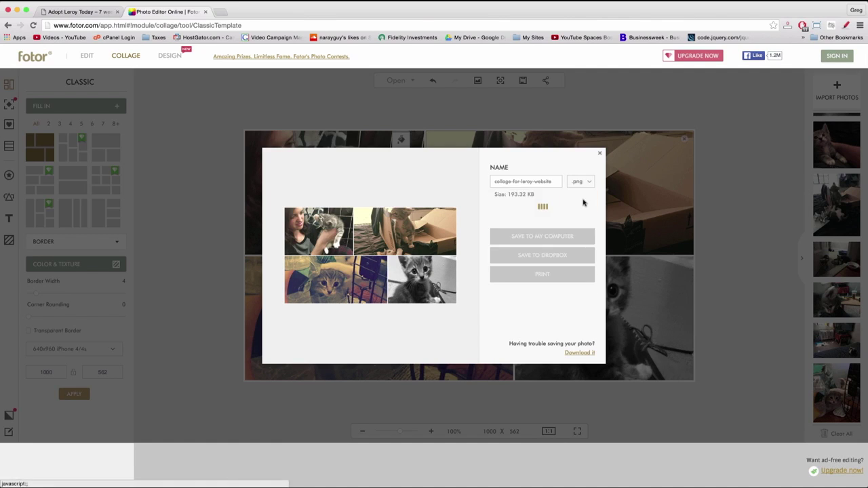
pyautogui.click(583, 181)
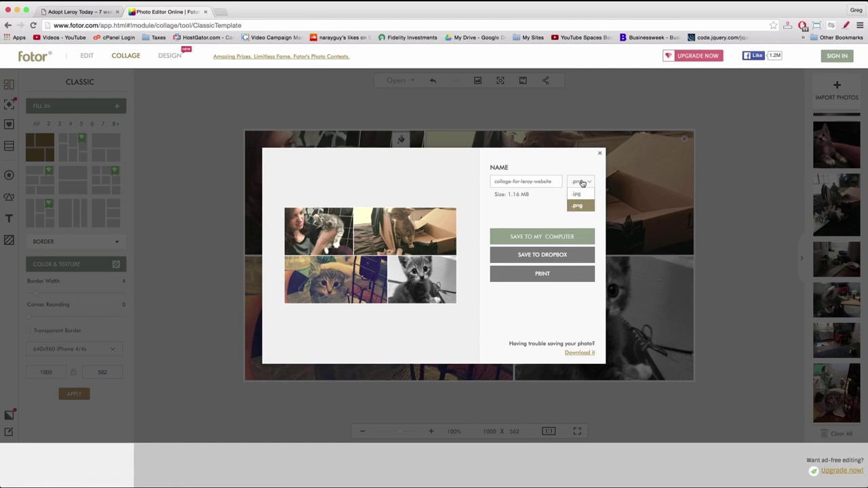
pyautogui.click(583, 196)
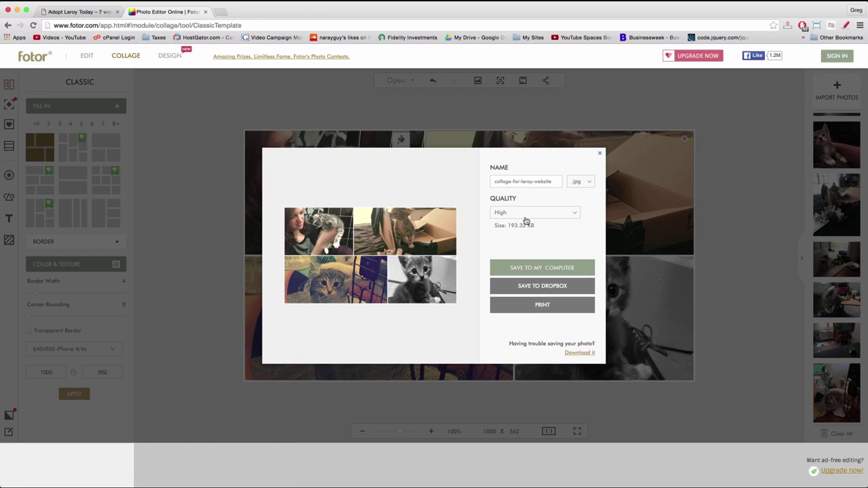
# Save collage-for-leroy-website as a JPEG to the Desktop via Save to My Computer.
pyautogui.click(560, 269)
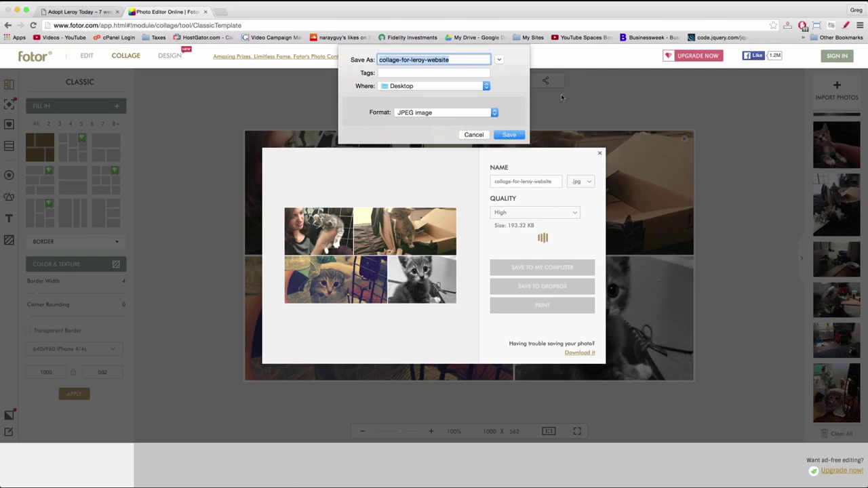
pyautogui.click(506, 135)
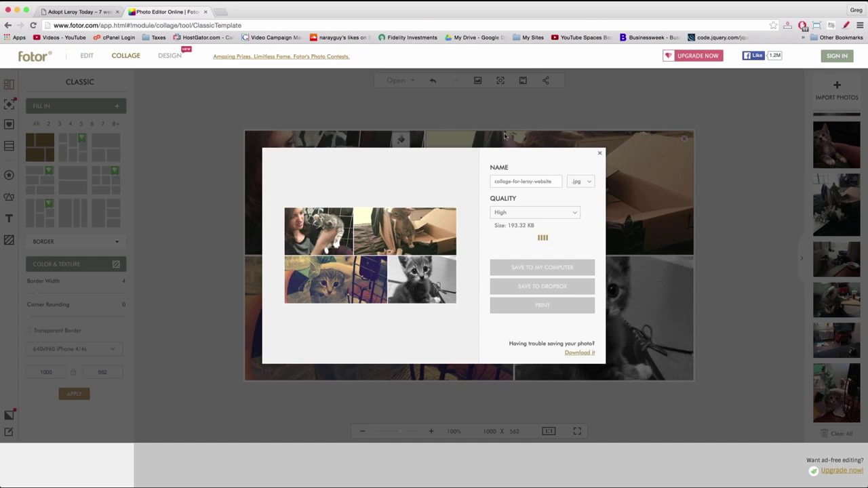